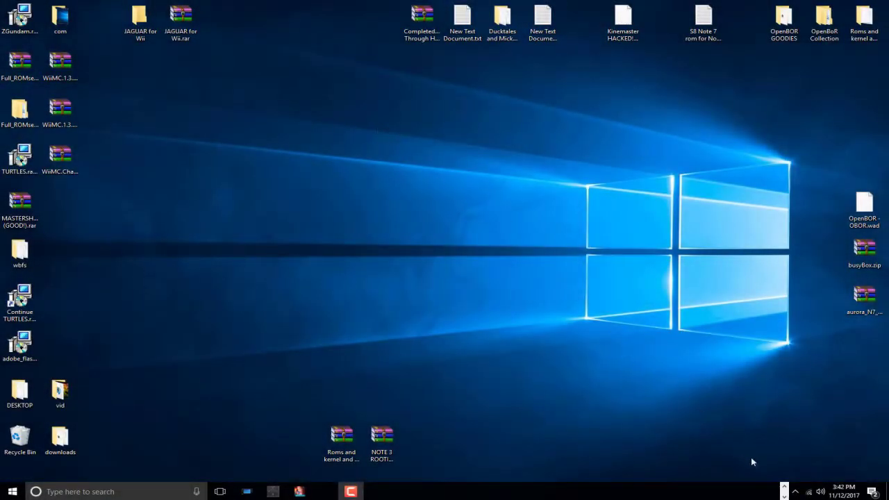
Switch to Chrome, open the WiiMC downloads page from its WiiBrew article, and review the listed releases
click(784, 486)
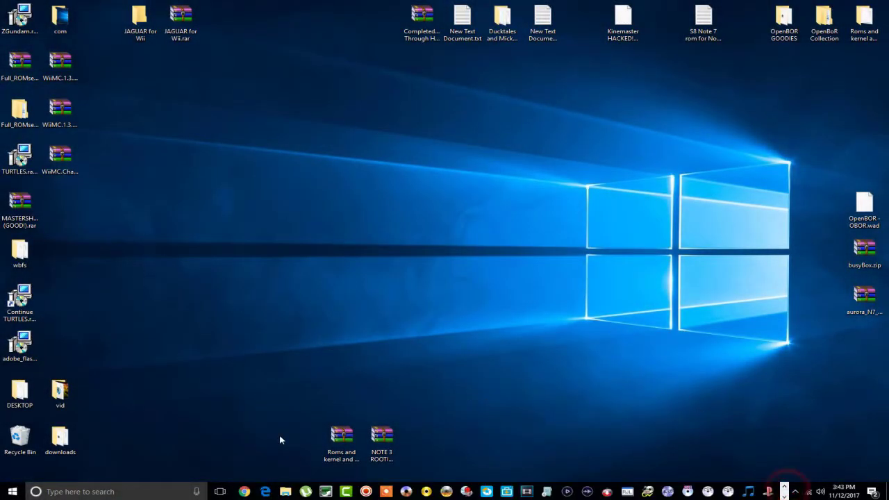
click(244, 491)
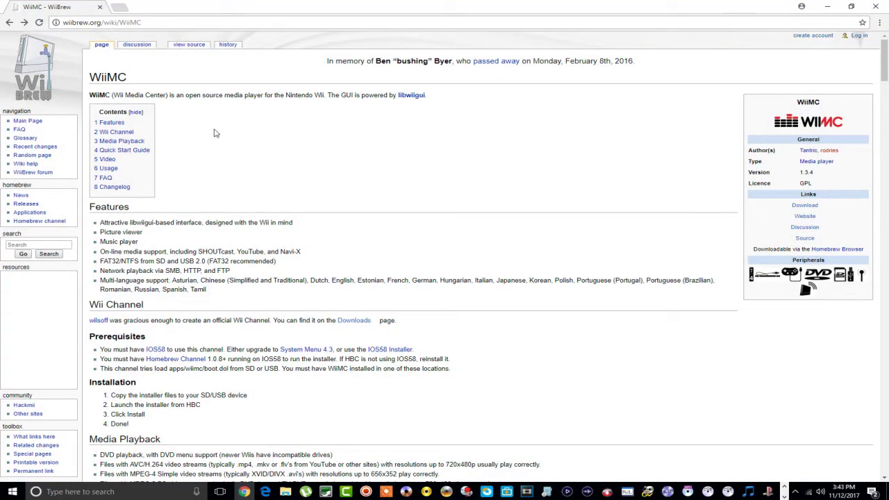
click(804, 206)
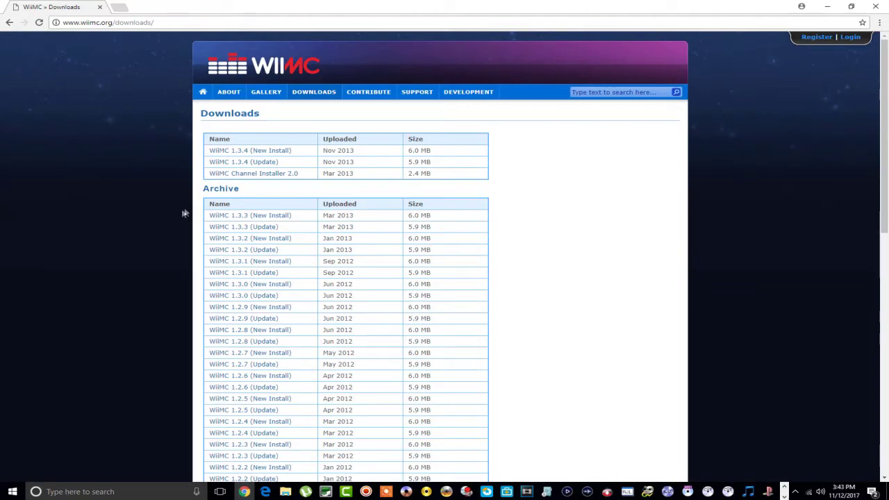
scroll(261, 217, down, 15)
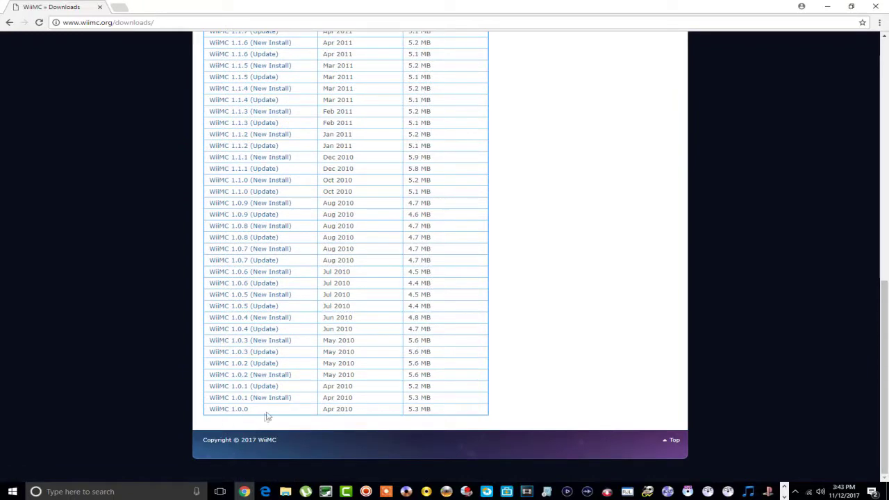
scroll(277, 405, up, 15)
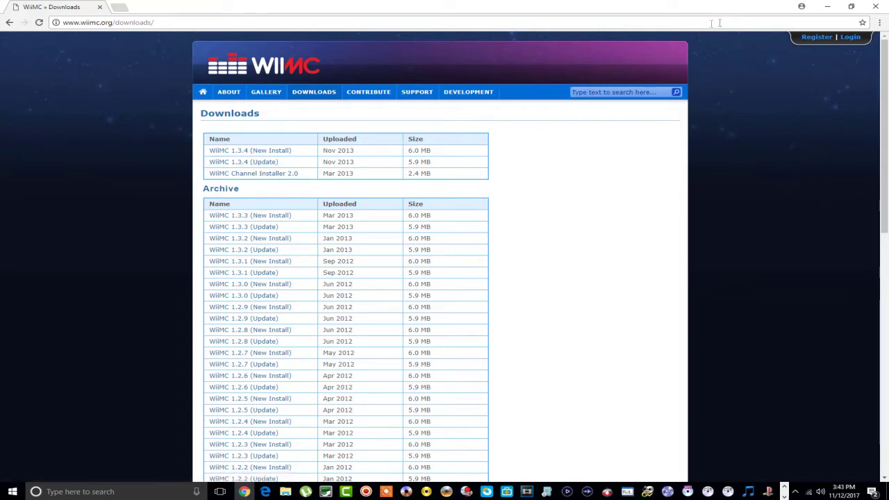
click(825, 8)
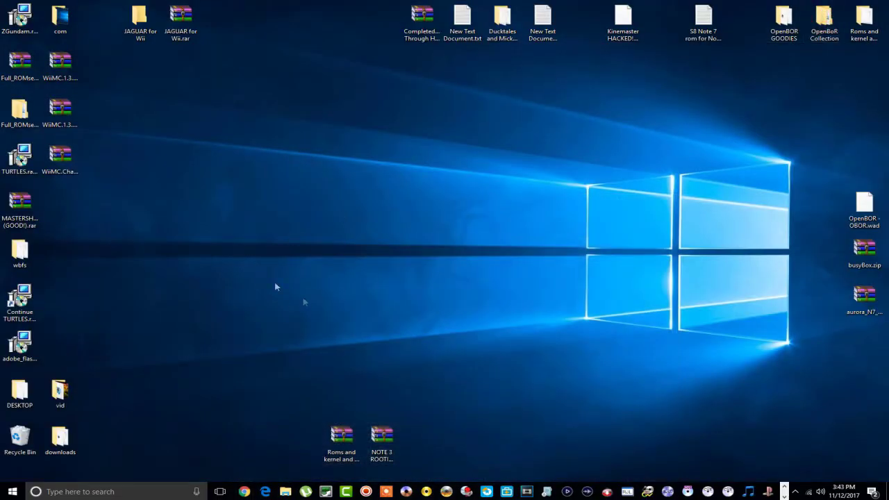
Extract the three WiiMC archives on the desktop, each into its own separate folder
drag(55, 213, 62, 74)
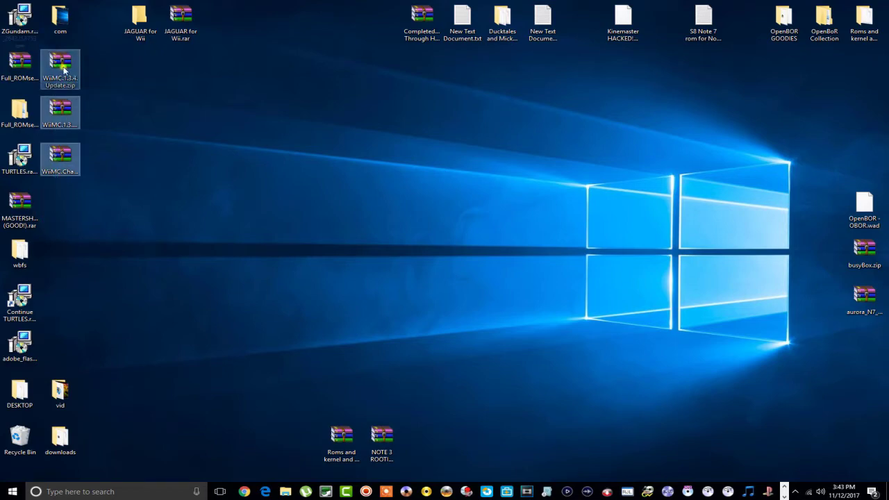
right_click(62, 73)
click(98, 147)
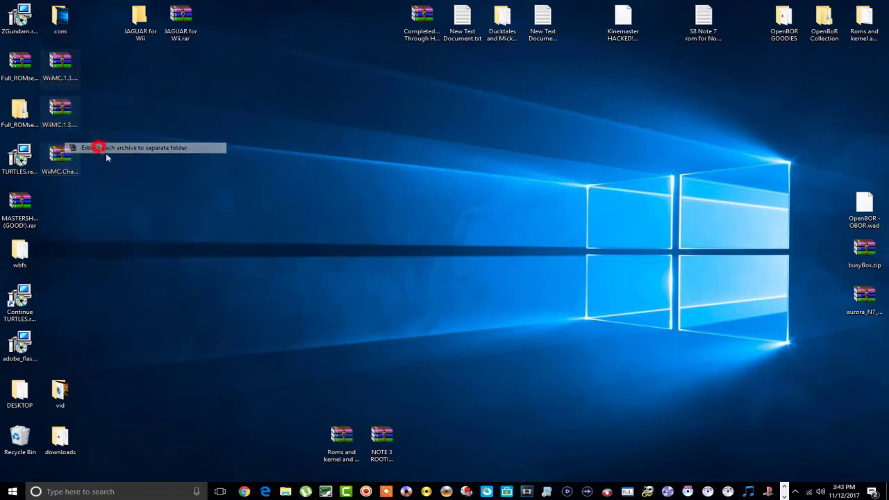
click(153, 204)
Move the WiiMC.1.3.4.New.Install folder to the middle of the desktop and inspect the wiimc folder inside its apps folder
drag(60, 205, 379, 160)
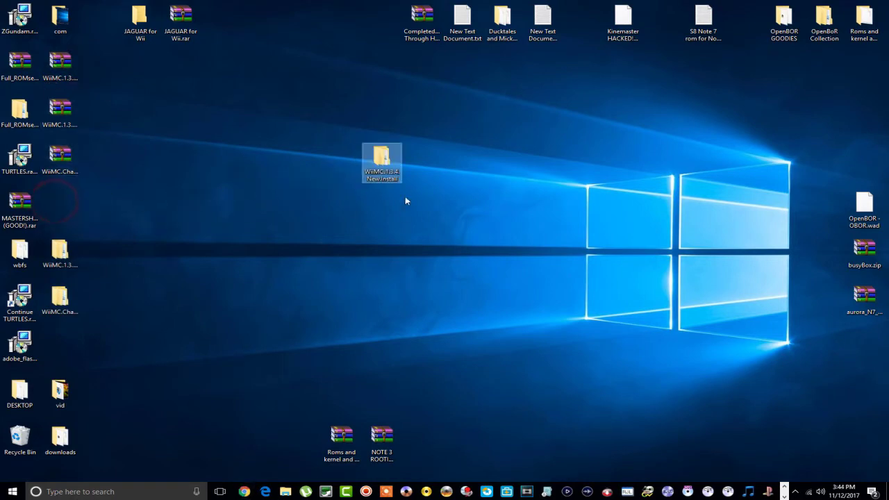
double_click(381, 157)
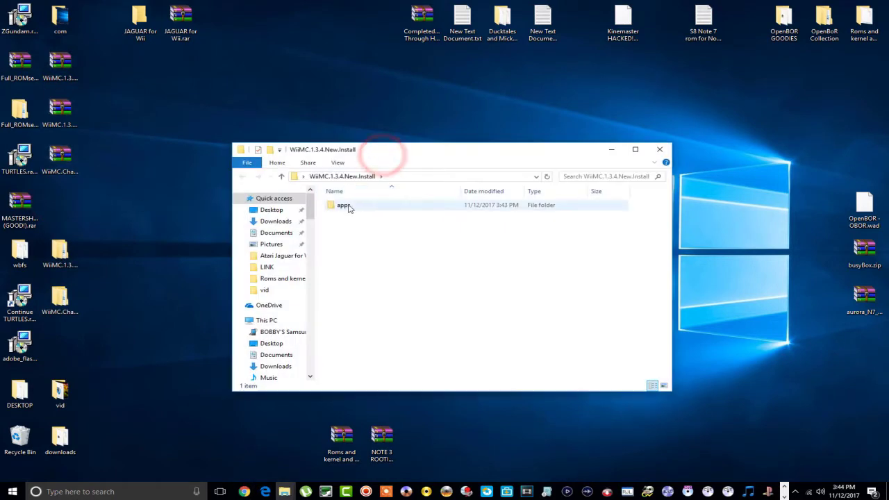
click(347, 205)
double_click(351, 206)
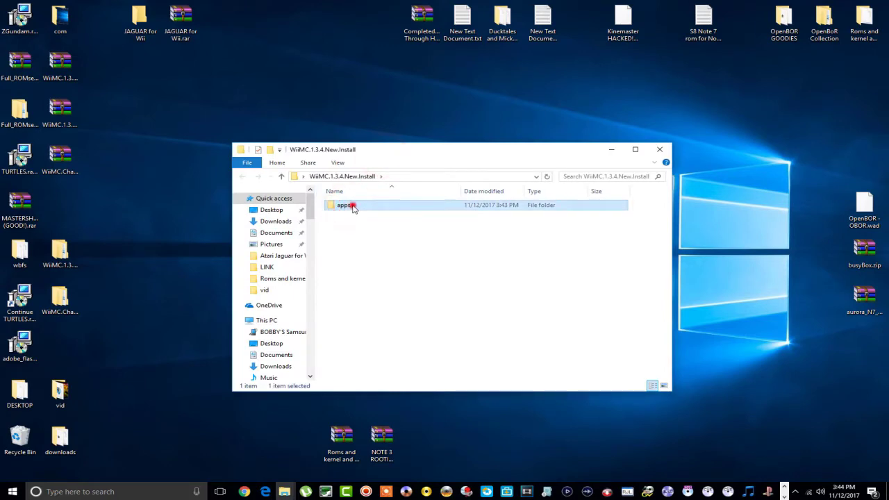
click(347, 205)
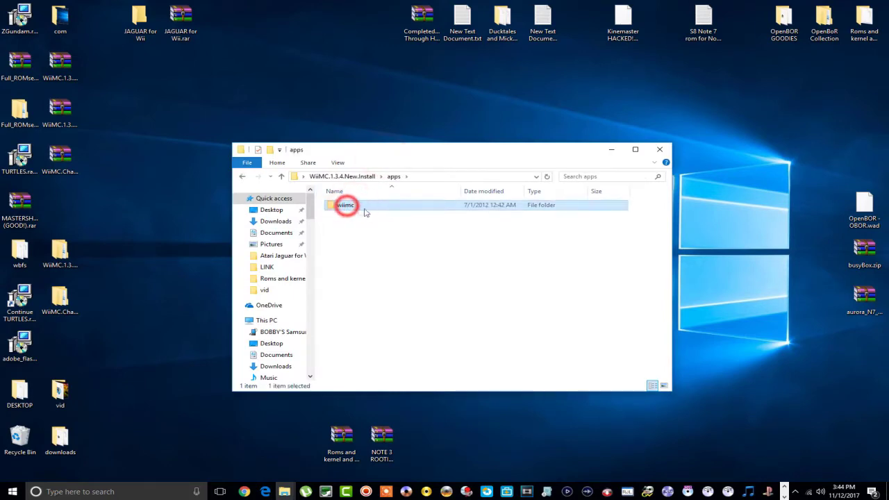
click(242, 178)
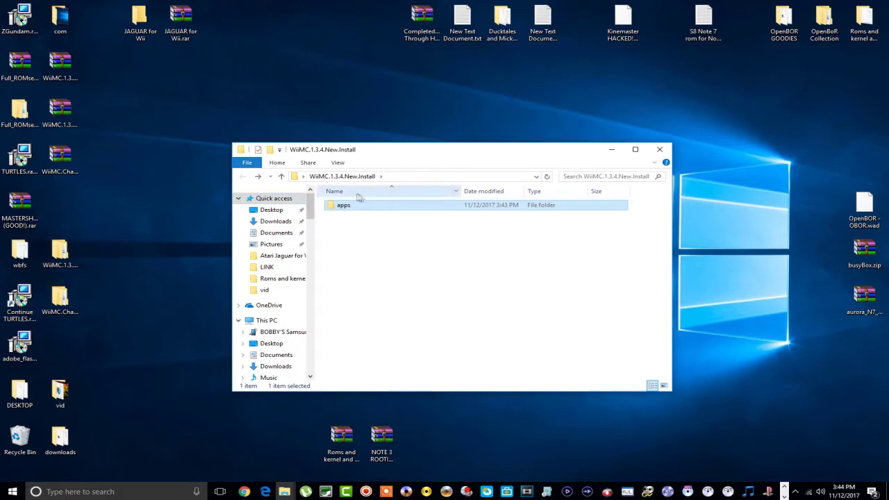
click(657, 150)
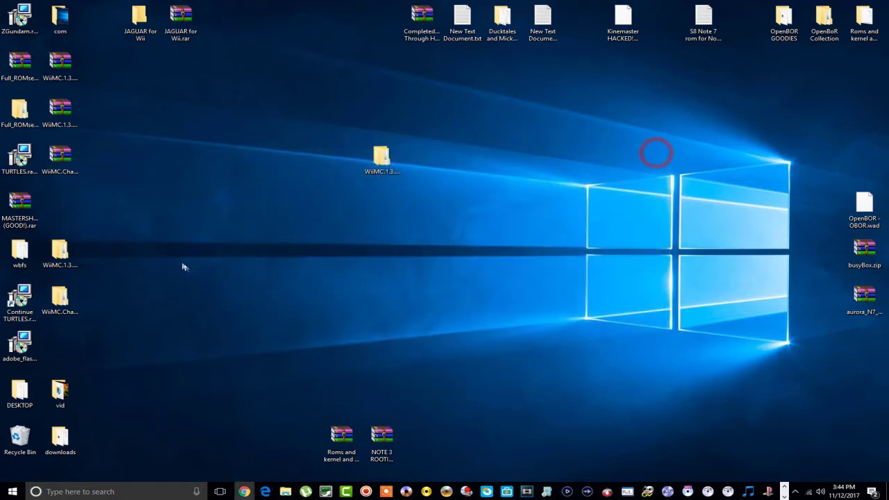
Place the WiiMC.Channel.Installer.2.0 folder beside the New.Install folder and inspect the wiimc-channel-installer folder inside its apps folder
drag(60, 299, 424, 161)
double_click(423, 157)
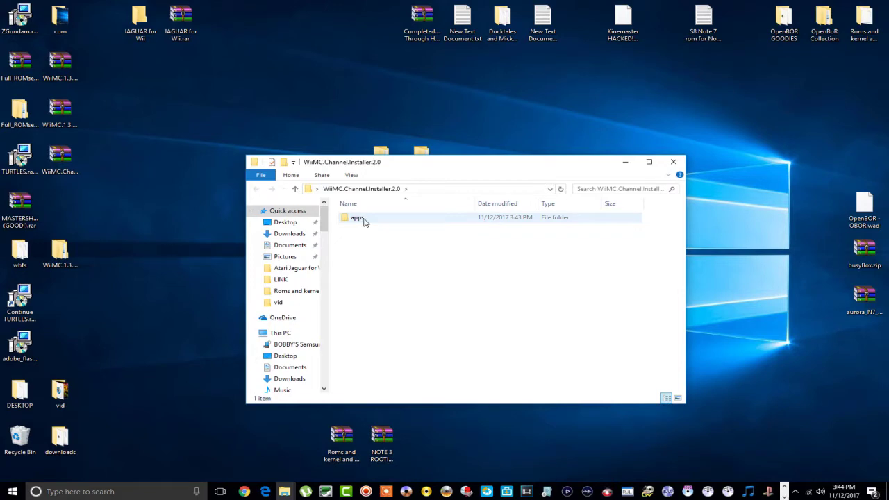
double_click(358, 218)
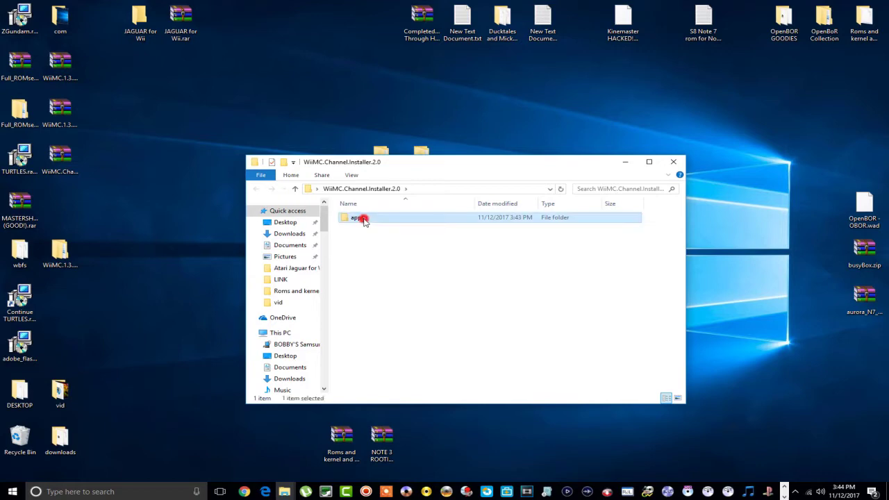
click(365, 218)
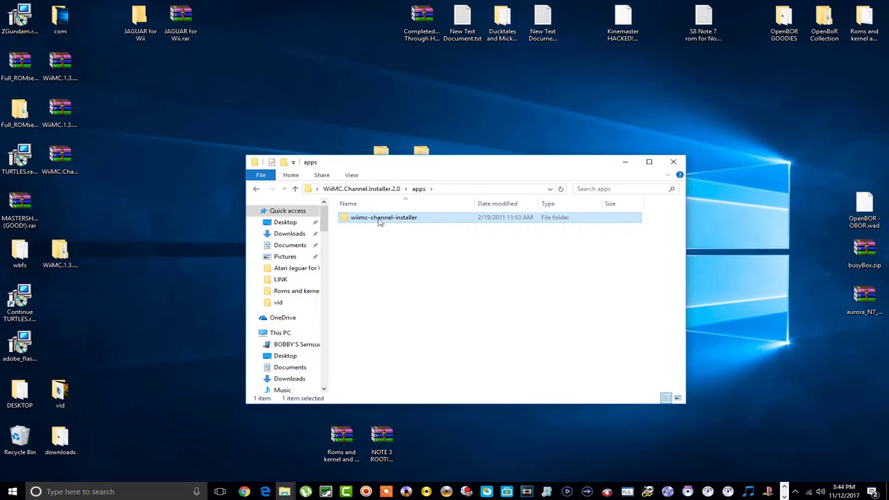
click(386, 219)
click(452, 222)
click(673, 162)
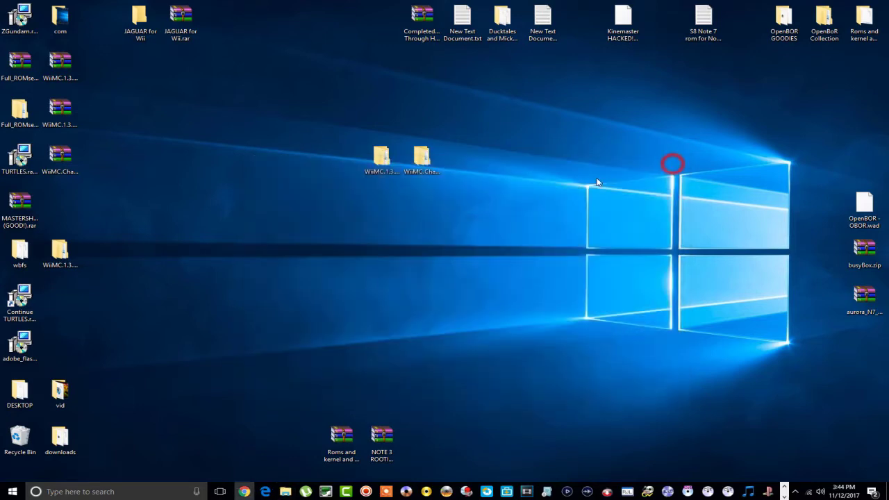
click(423, 161)
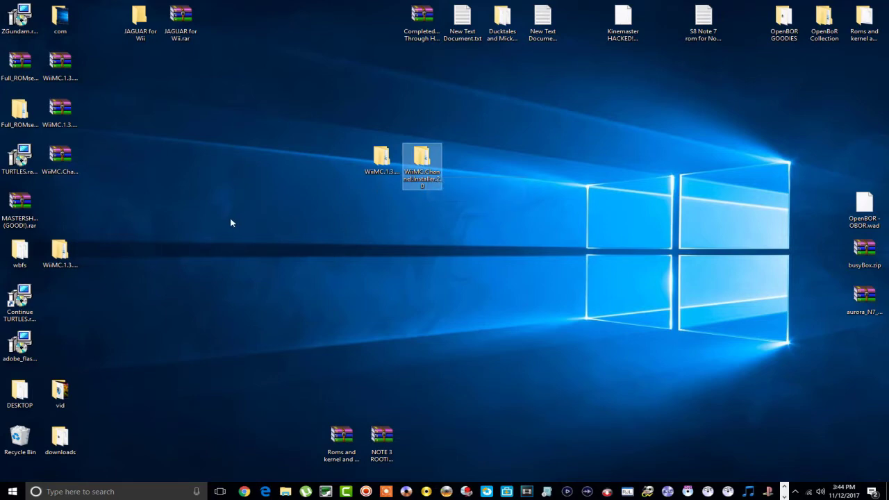
Place the WiiMC.1.3.4.Update folder beside the other two WiiMC folders and inspect the files in its apps/wiimc folder
click(68, 255)
drag(64, 257, 467, 168)
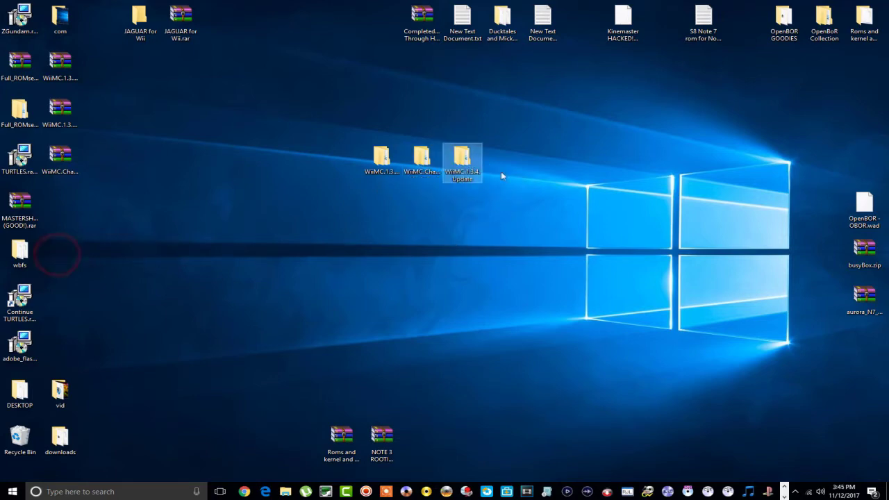
double_click(467, 168)
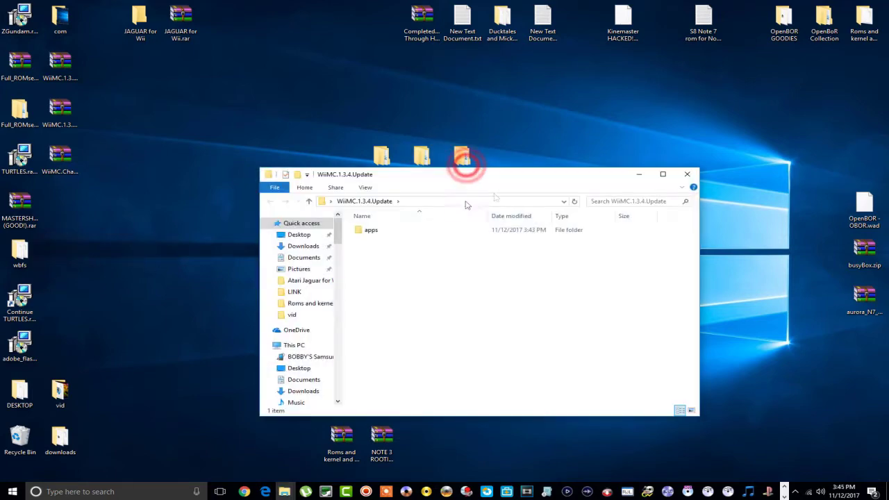
double_click(371, 232)
click(373, 234)
double_click(373, 233)
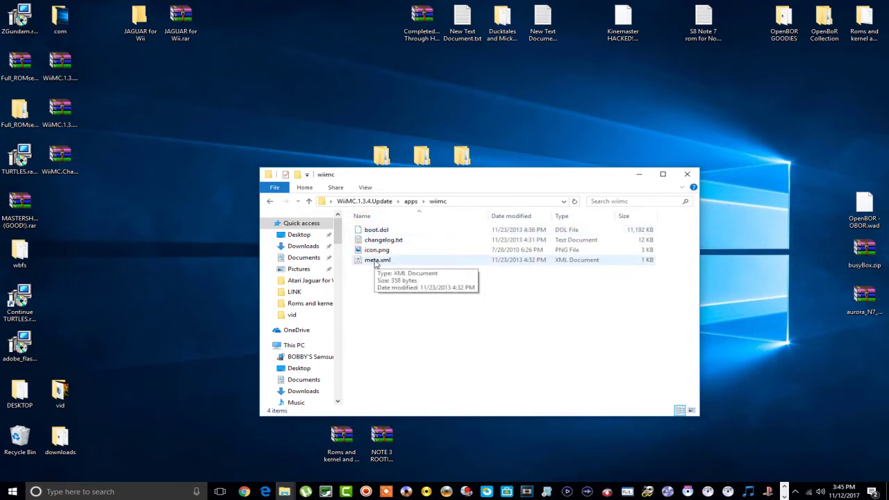
click(403, 278)
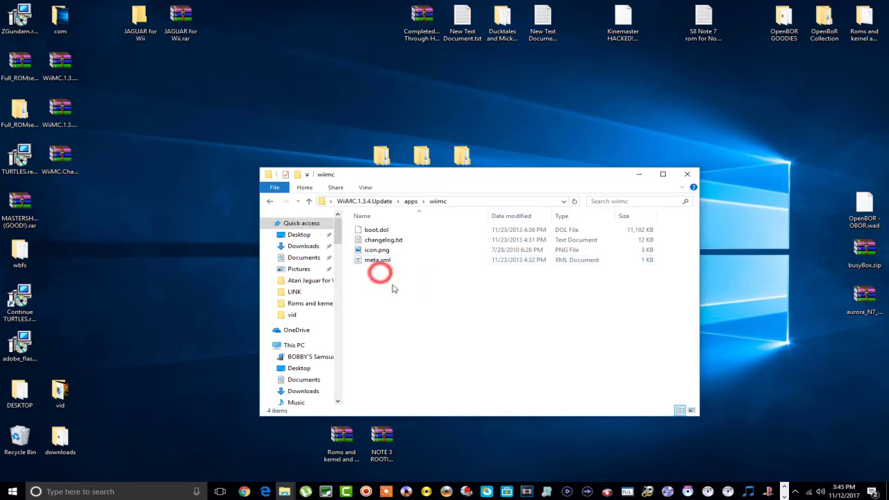
click(684, 175)
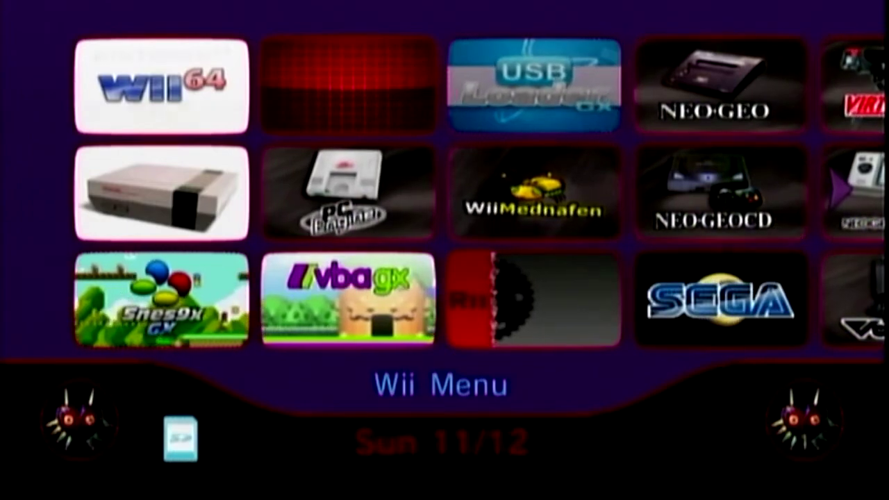
Find the WiiMC channel on the fourth page of the Wii Menu and start it
key(Right)
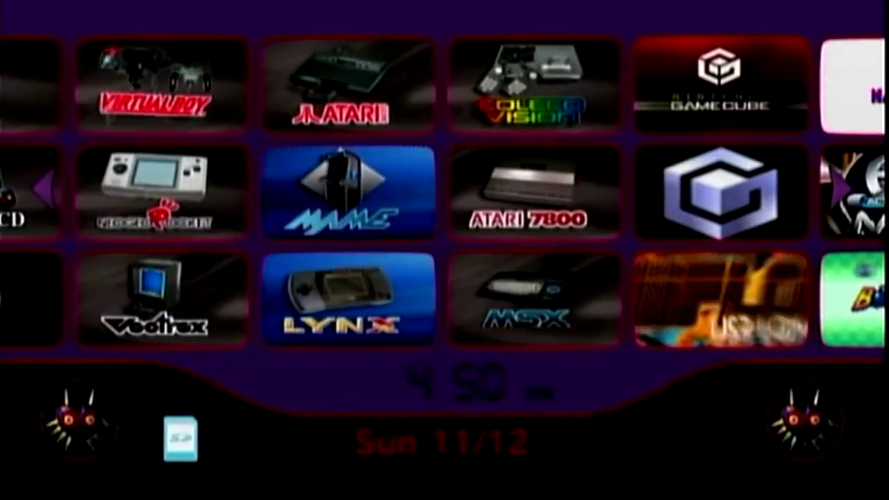
key(Right)
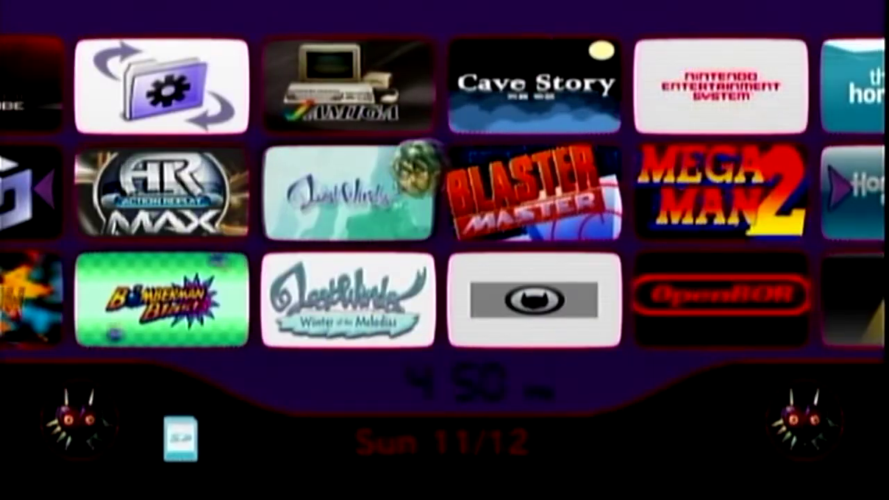
key(Right)
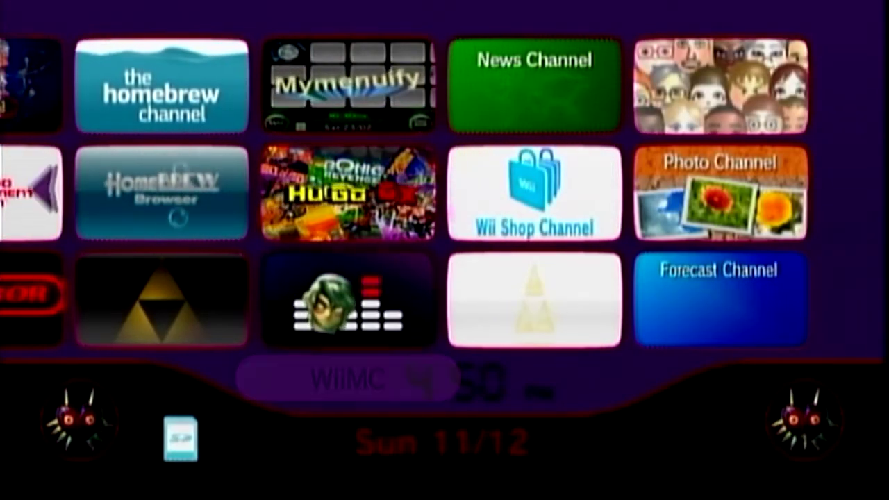
click(344, 300)
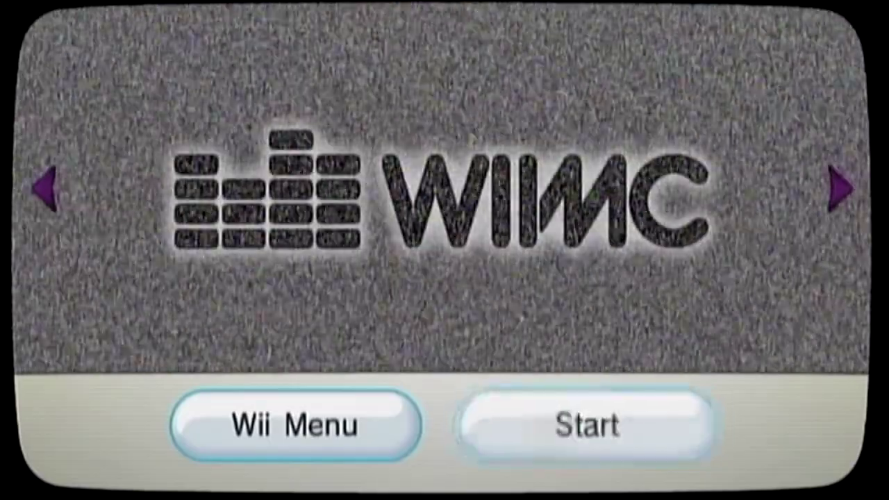
click(587, 425)
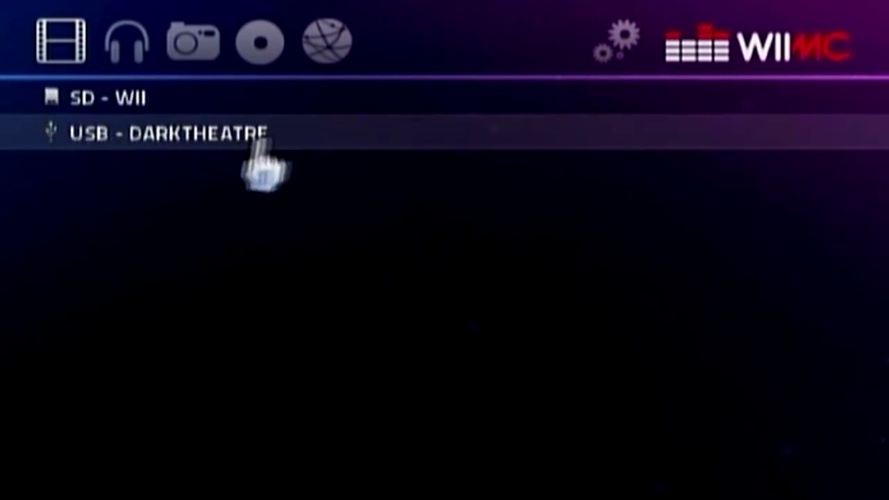
Browse the USB drive's Cartoons folder to the Batman complete animated series and open its Vol.1 folder
click(198, 133)
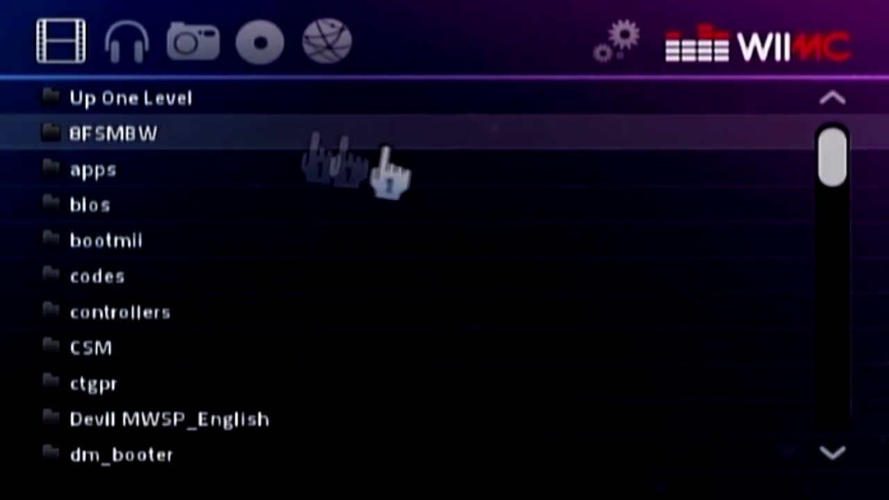
click(189, 101)
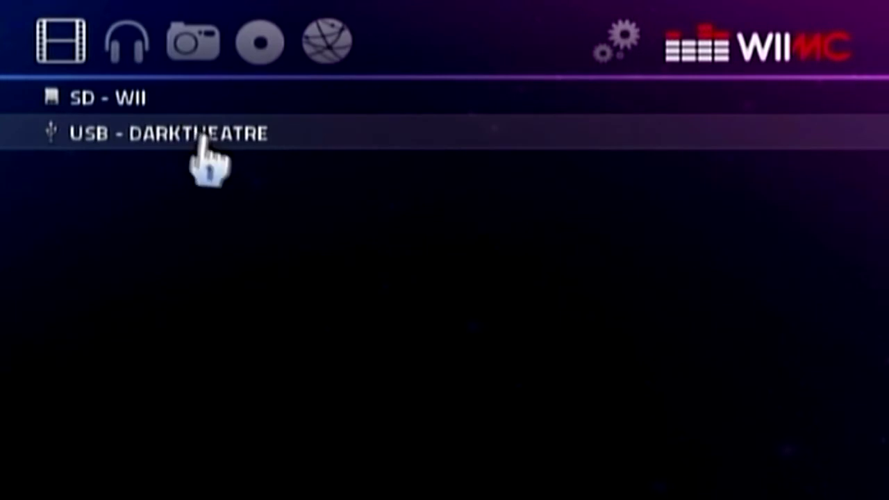
click(208, 142)
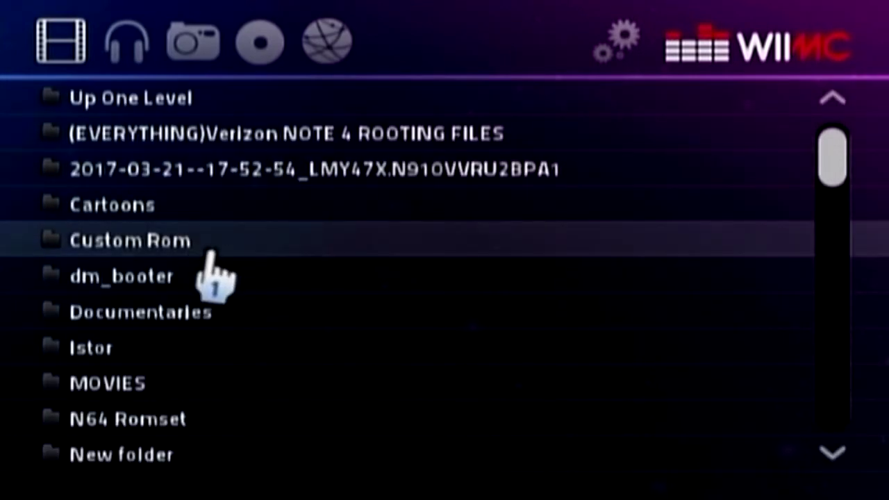
click(229, 207)
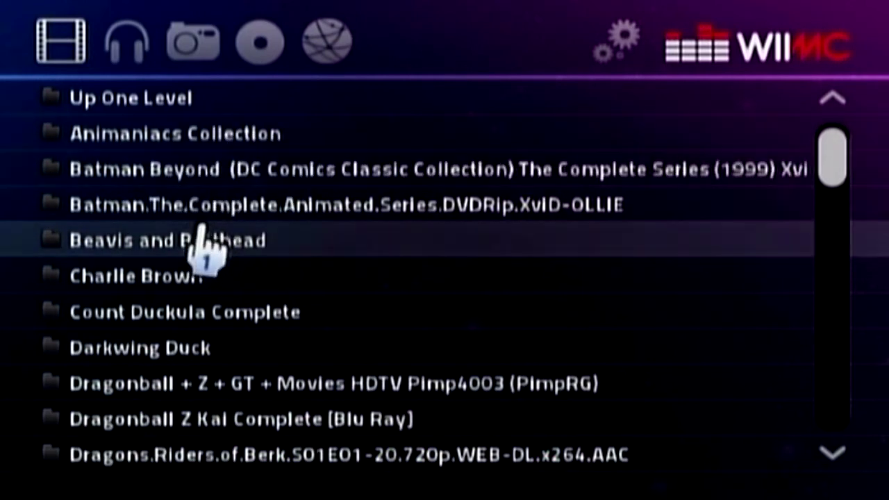
click(304, 209)
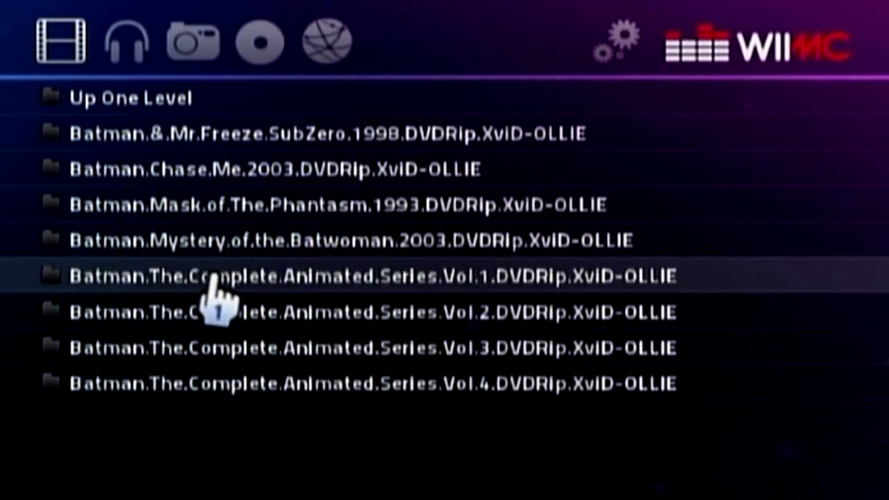
click(249, 276)
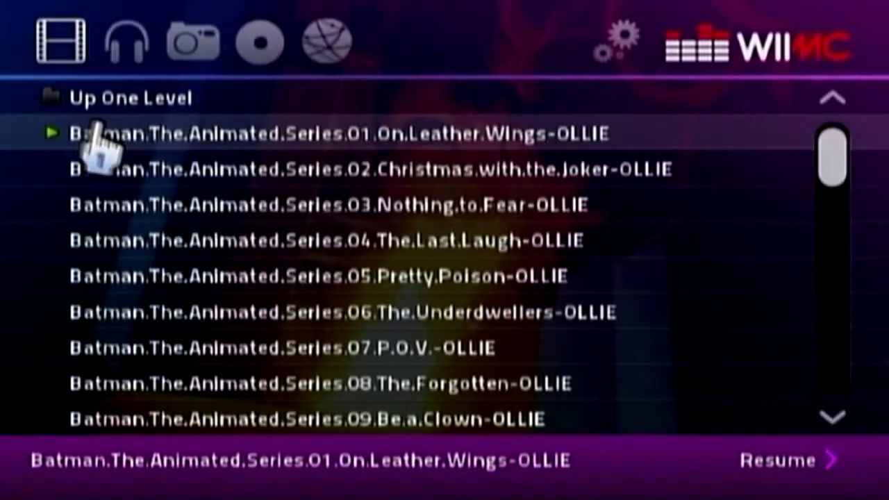
Return to the Cartoons folder and look through its Darkwing Duck and Animaniacs Collection folders
click(222, 101)
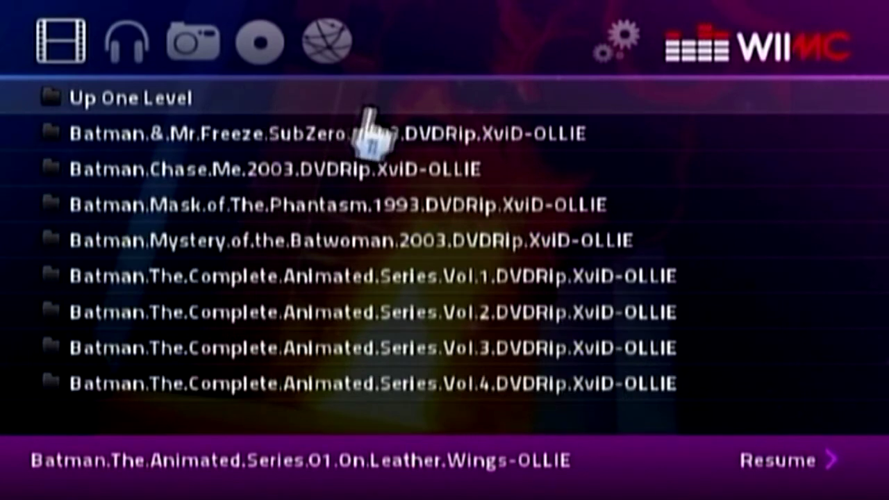
click(278, 98)
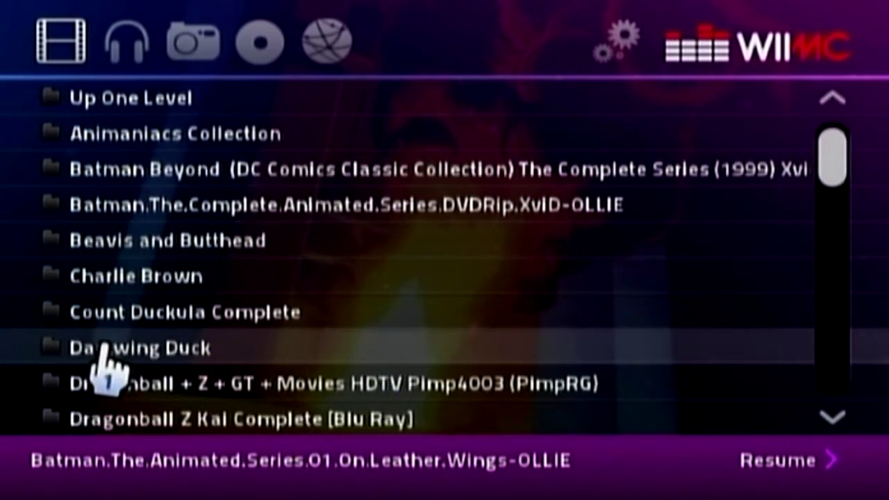
click(149, 347)
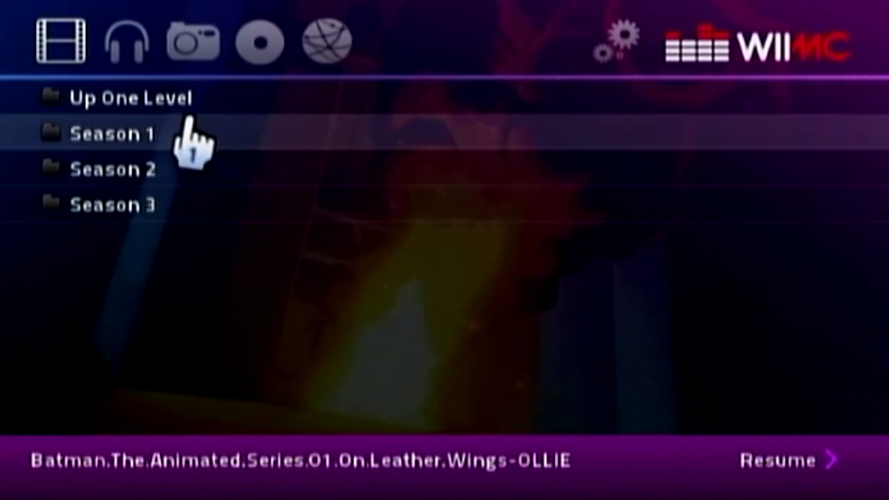
click(180, 111)
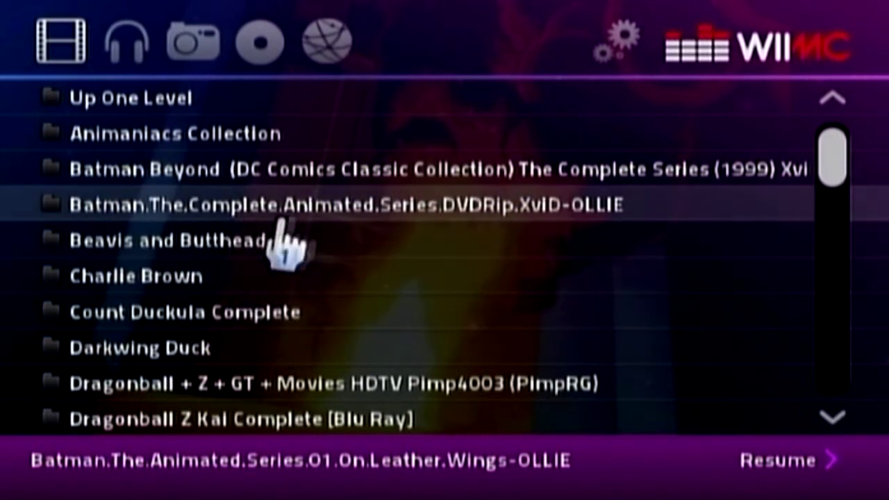
click(220, 137)
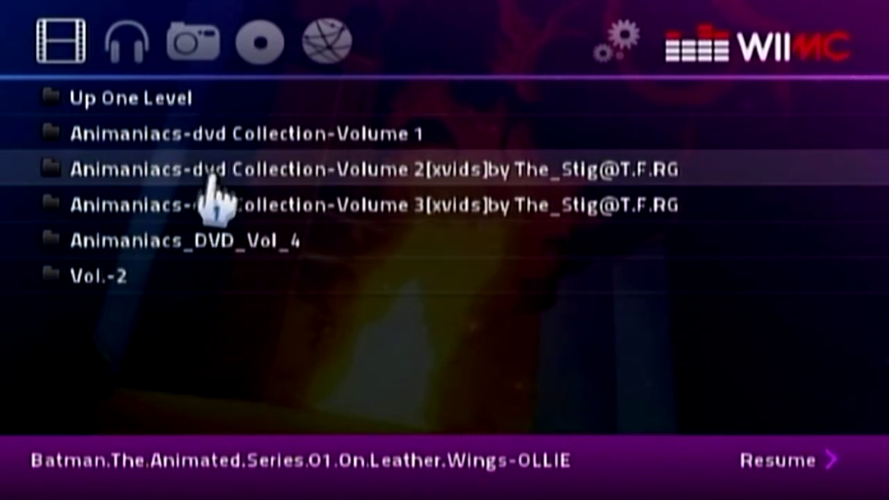
click(161, 108)
Open the Classic Horror folder inside the USB drive's MOVIES folder and play HOUSE OF DRACULA from its DRACULA folder
click(175, 101)
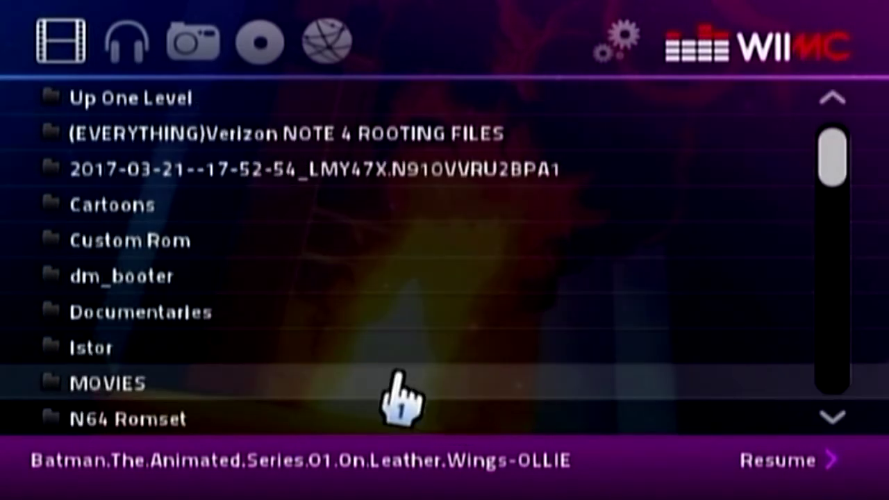
click(396, 379)
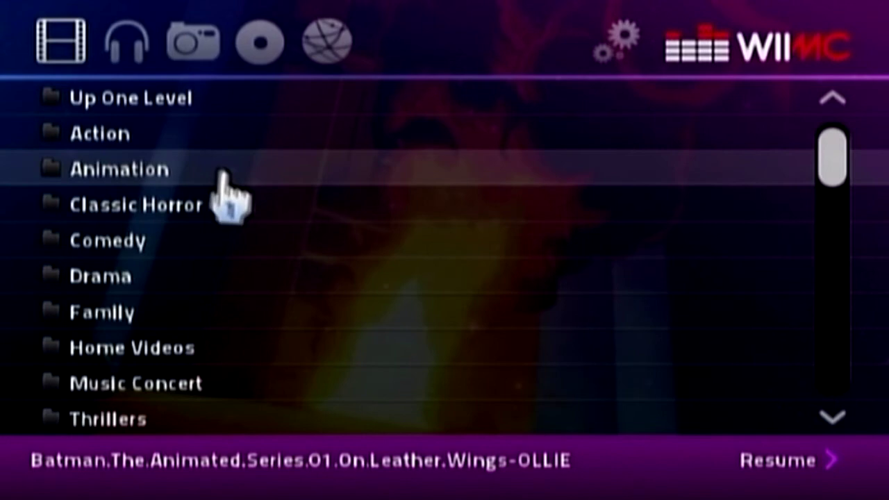
click(250, 207)
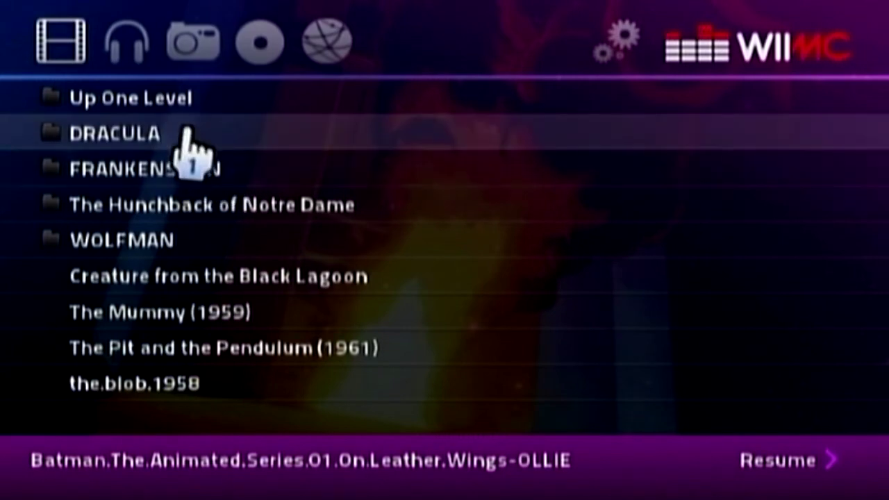
click(184, 141)
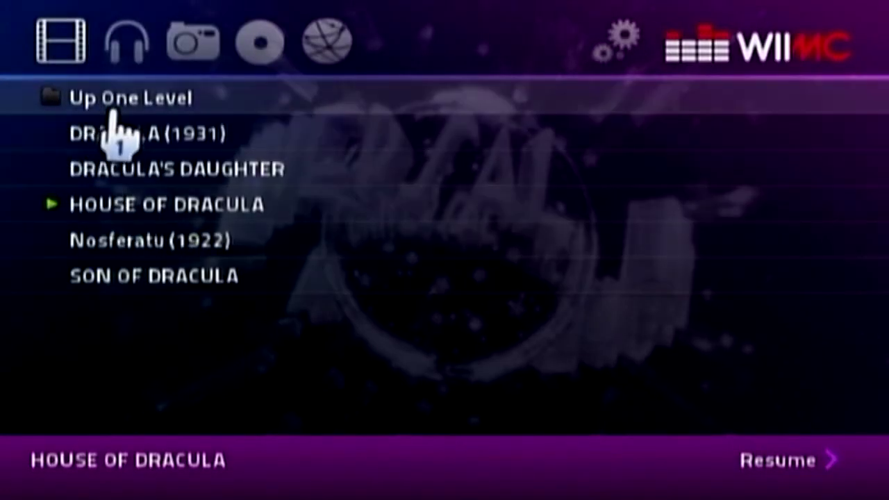
Leave the DRACULA folder, look through the films in the WOLFMAN folder, and return to the MOVIES folder
click(143, 101)
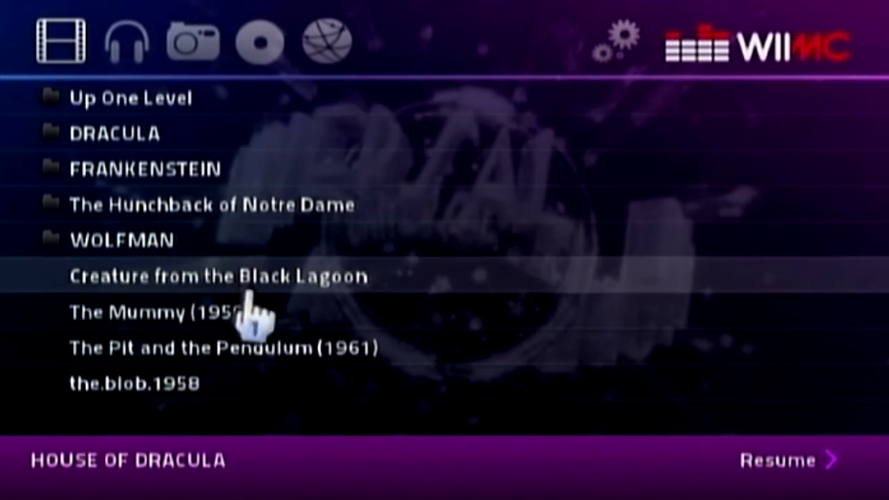
click(219, 241)
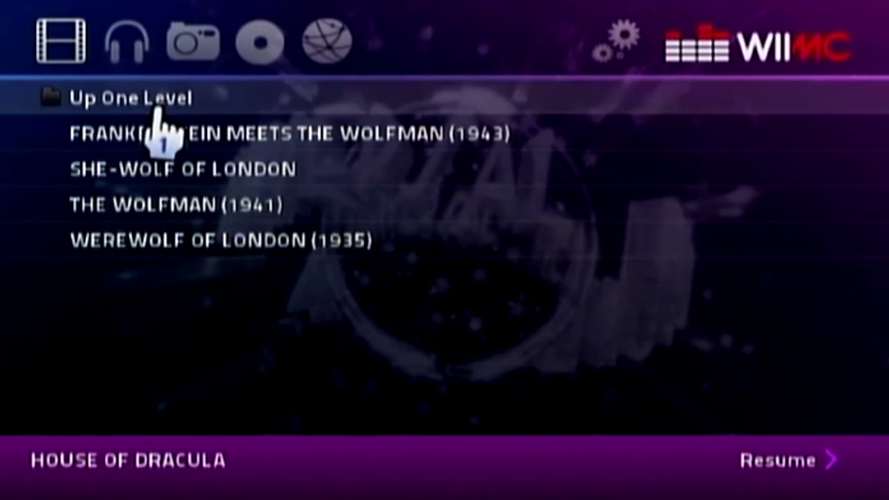
click(151, 99)
click(151, 98)
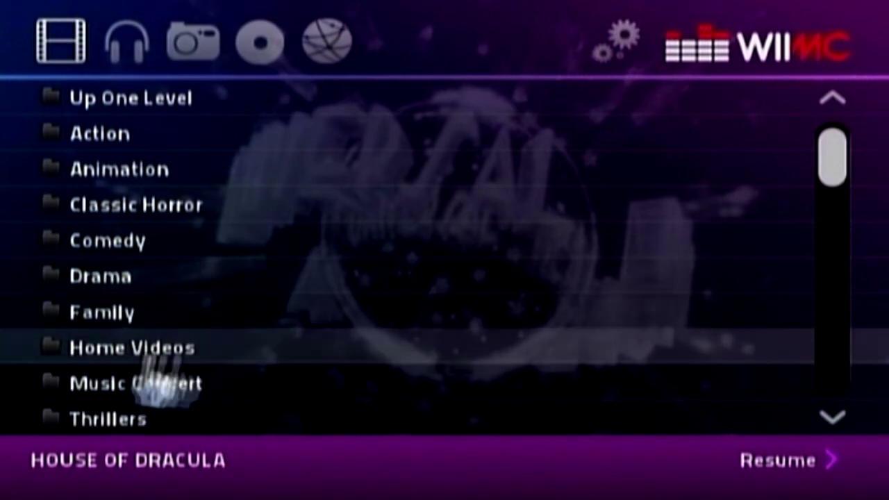
Return to the USB drive's top folder and open the Ridiculousness folder inside TV SHOWS
click(143, 100)
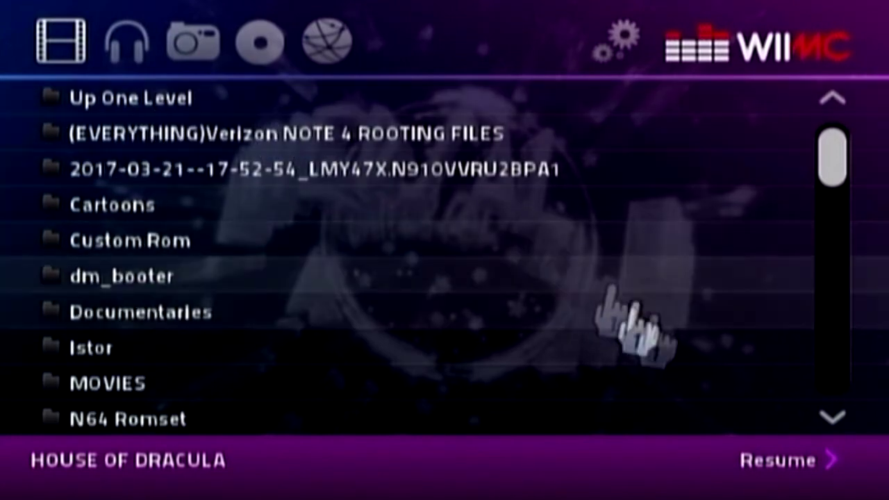
click(831, 416)
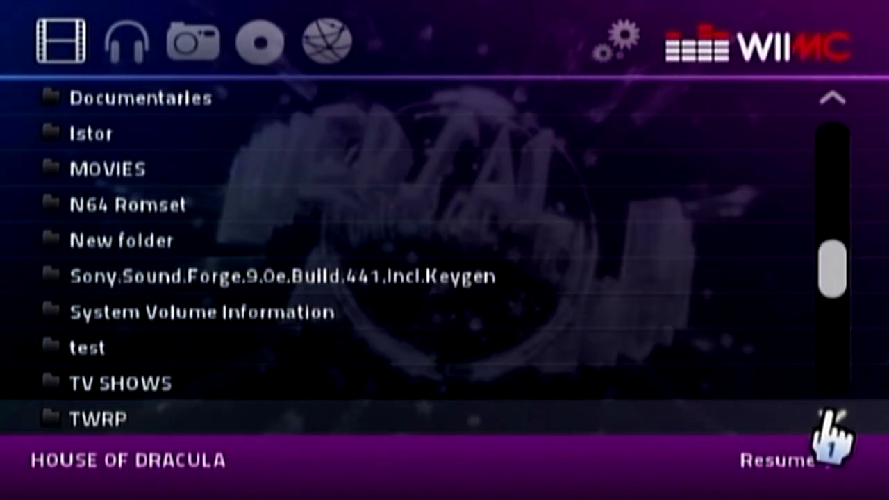
click(220, 389)
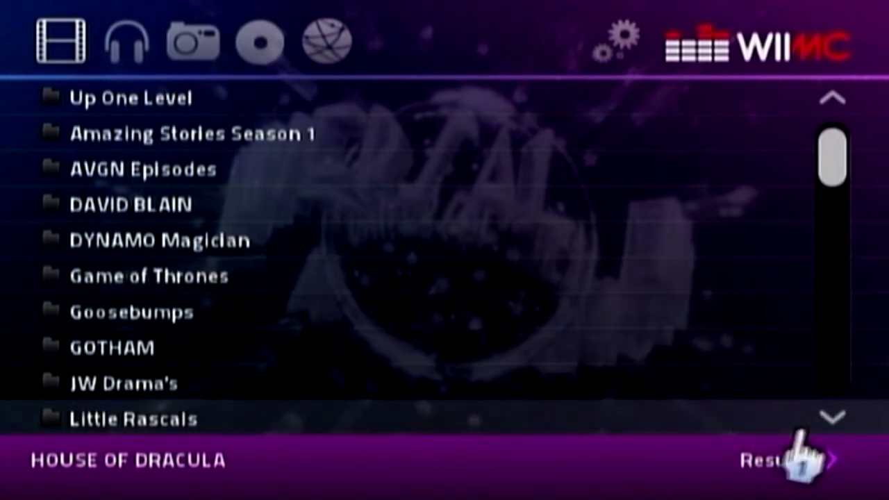
click(831, 417)
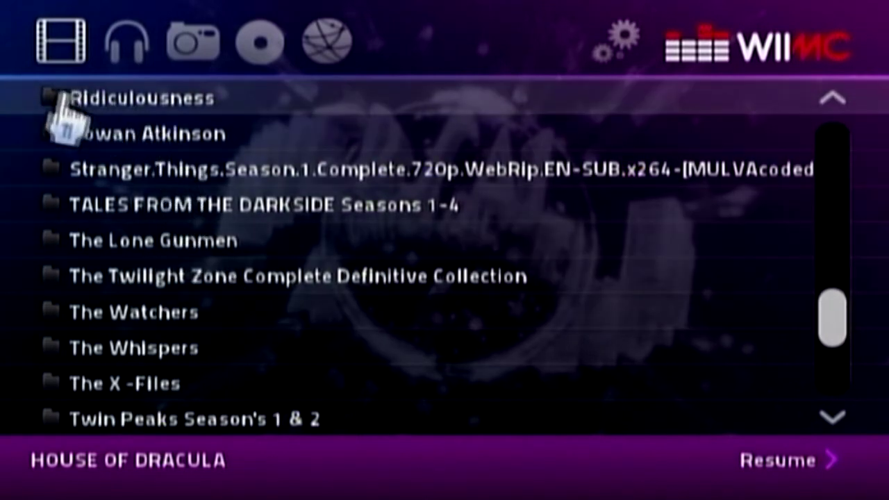
click(202, 103)
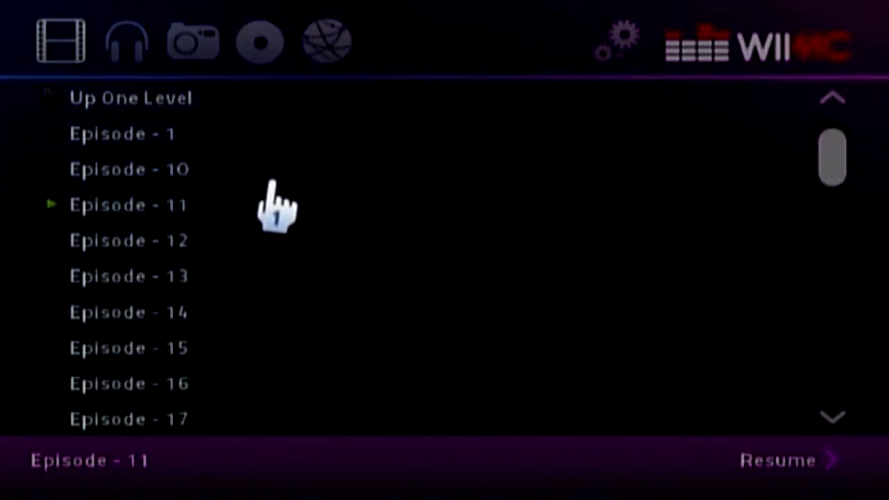
Play Episode - 11 and Episode - 10 of Ridiculousness, and return to the TV SHOWS folder
click(277, 205)
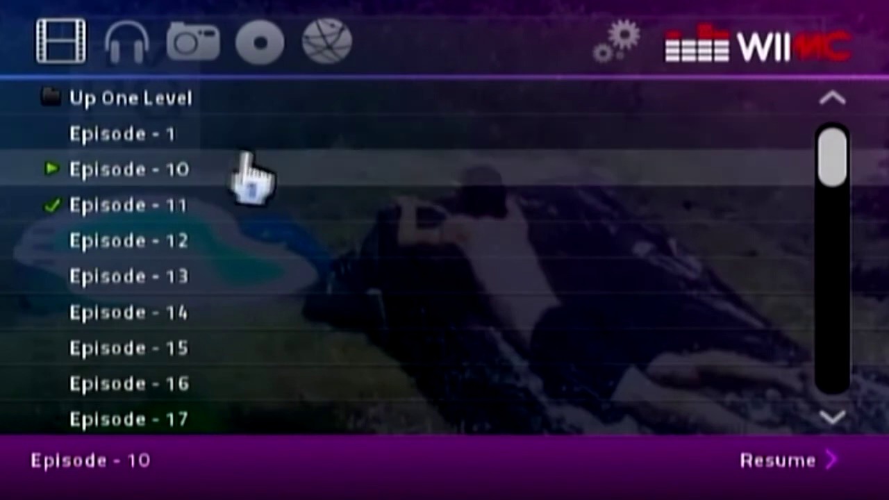
click(221, 105)
click(229, 101)
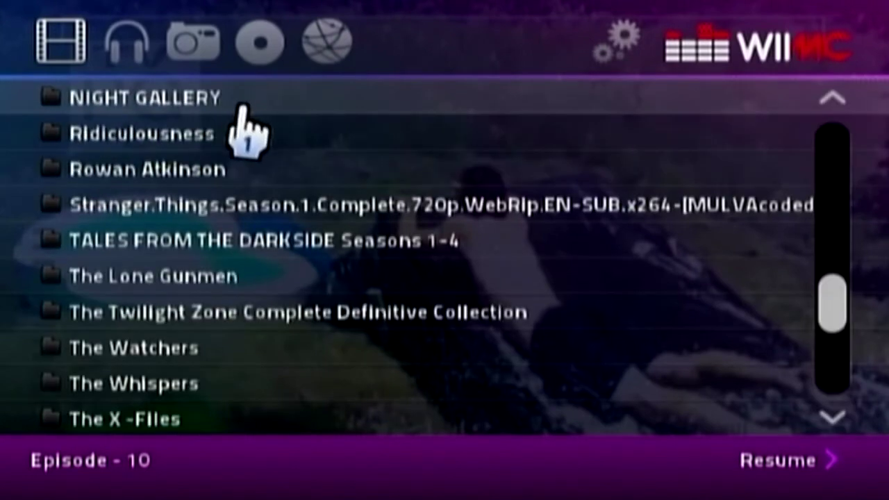